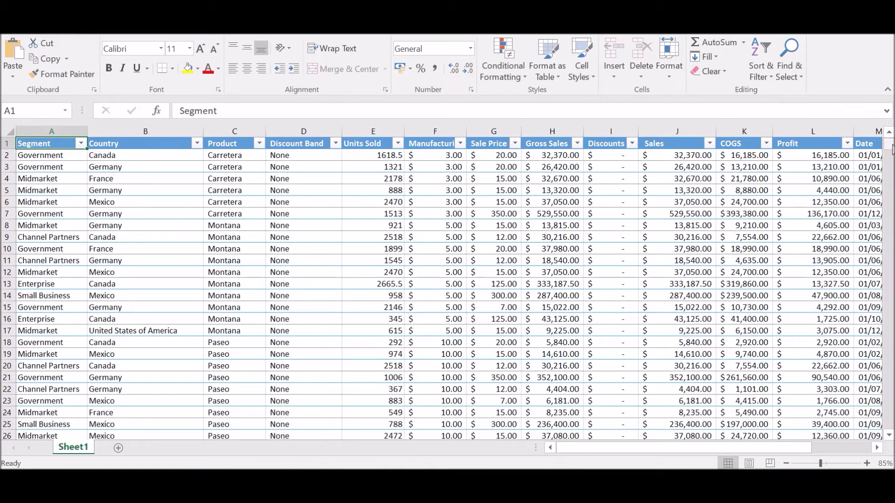
# Step: Select the Segment column and its data cells in the Financial Sample spreadsheet, then clear the selection
pyautogui.moveTo(888, 144)
pyautogui.mouseDown()
pyautogui.moveTo(891, 242)
pyautogui.moveTo(888, 145)
pyautogui.mouseUp()
pyautogui.moveTo(722, 446)
pyautogui.mouseDown()
pyautogui.moveTo(822, 448)
pyautogui.moveTo(722, 447)
pyautogui.mouseUp()
pyautogui.click(40, 129)
pyautogui.click(40, 143)
pyautogui.click(51, 139)
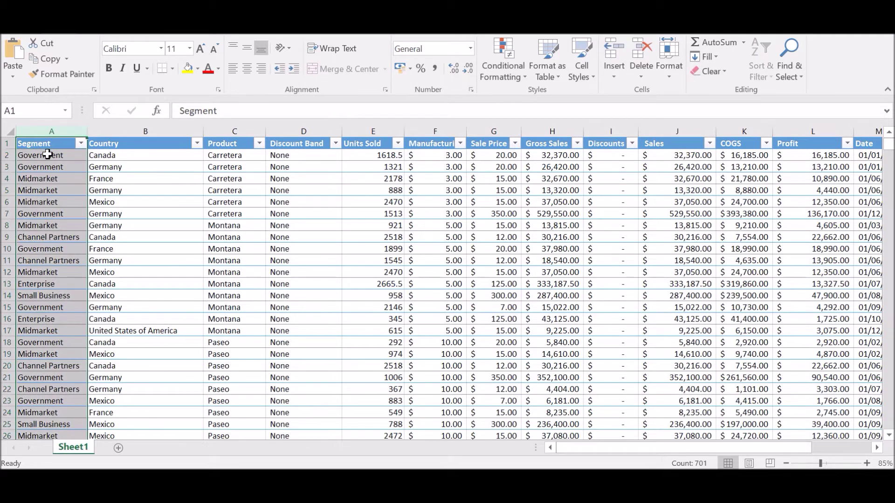
pyautogui.click(48, 154)
pyautogui.click(49, 142)
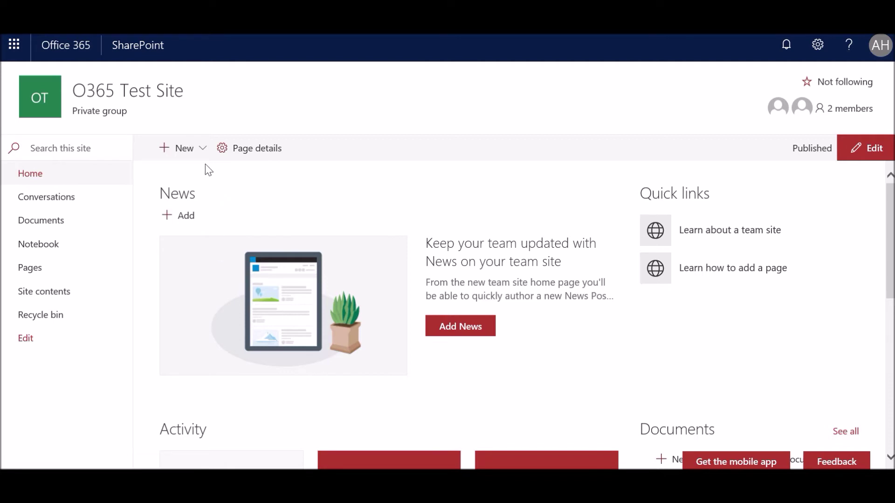
# Step: Look over the New menu, then choose Add an app from the site settings gear
pyautogui.click(204, 150)
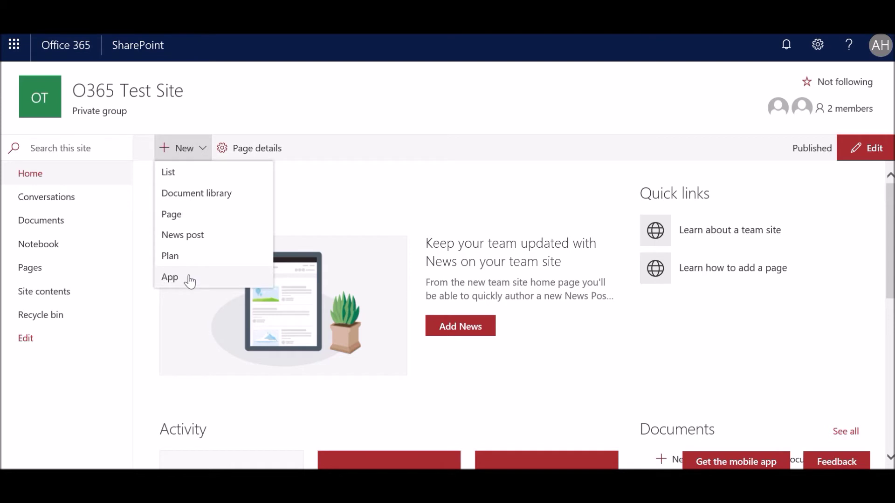
pyautogui.click(346, 201)
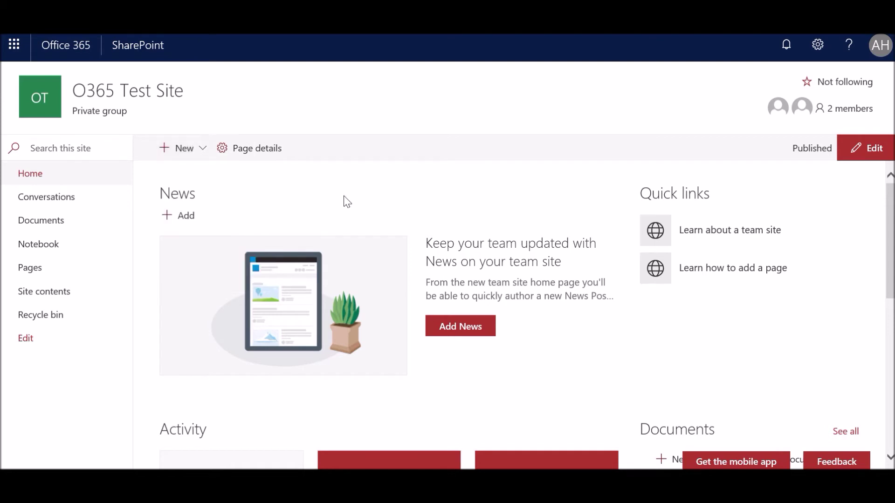
pyautogui.click(821, 47)
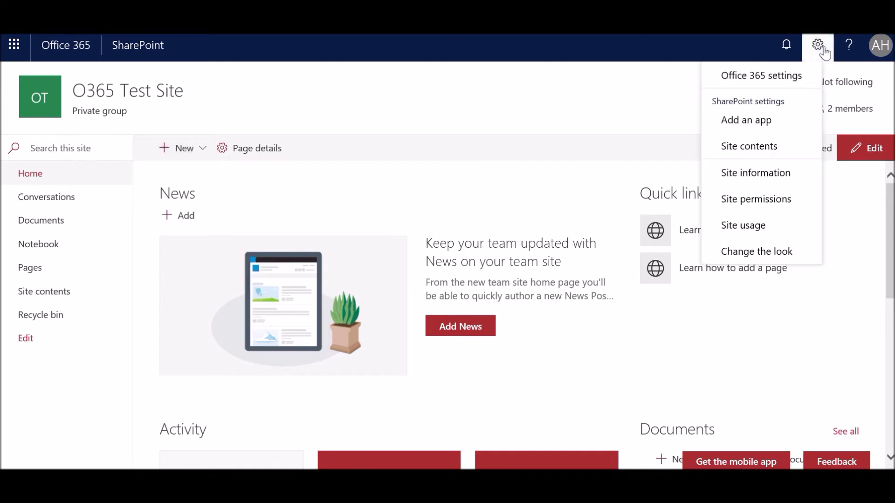
pyautogui.click(765, 122)
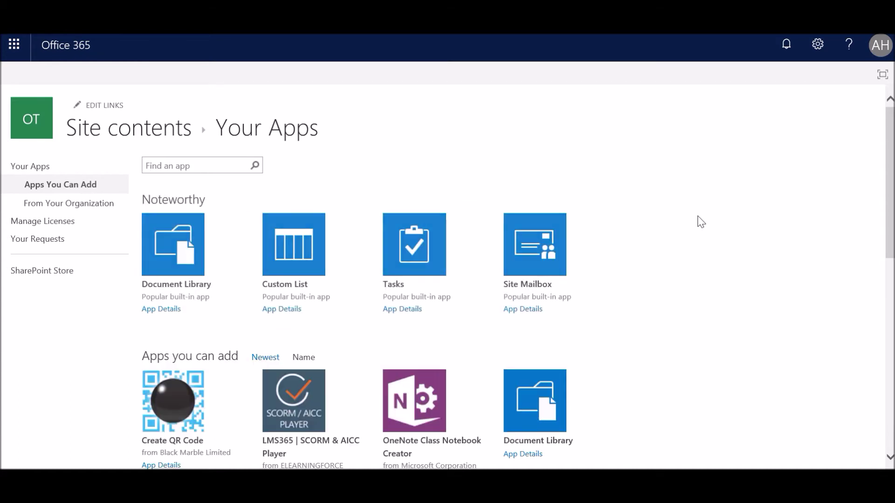
# Step: Page to the next set of apps and start the Import Spreadsheet app
pyautogui.scroll(-3, 700, 222)
pyautogui.scroll(-5, 701, 222)
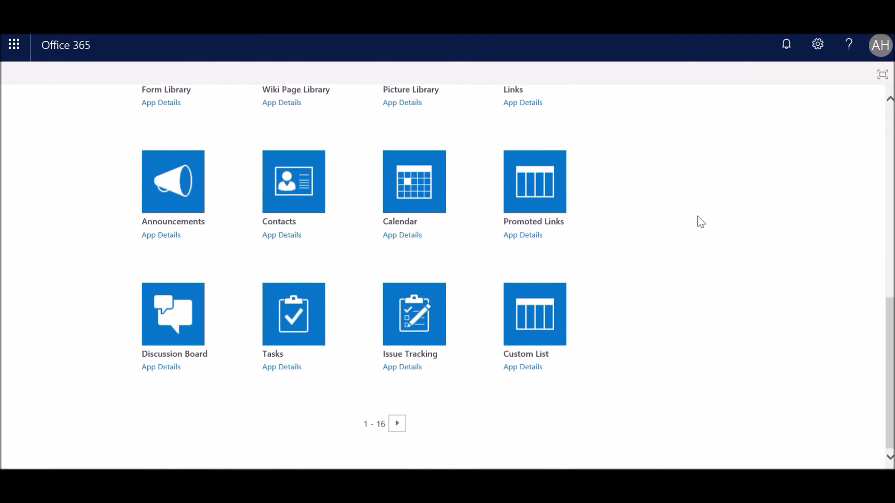
pyautogui.click(397, 424)
pyautogui.scroll(-4, 605, 348)
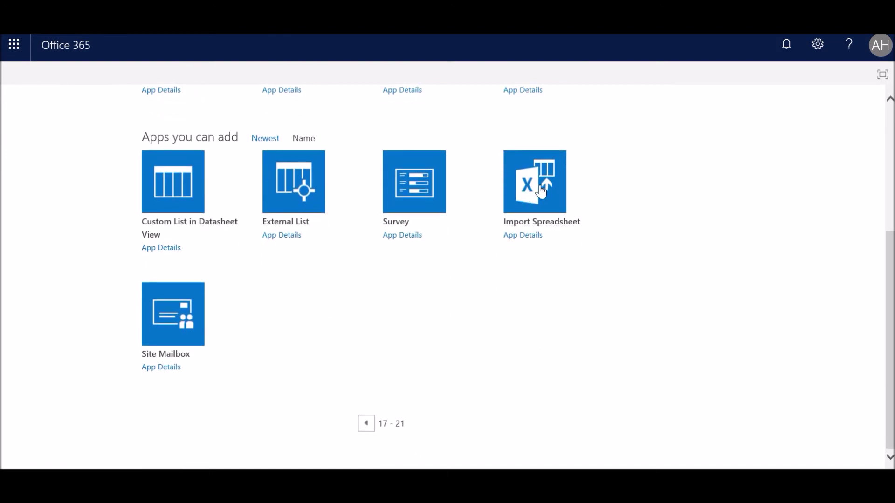
pyautogui.click(540, 186)
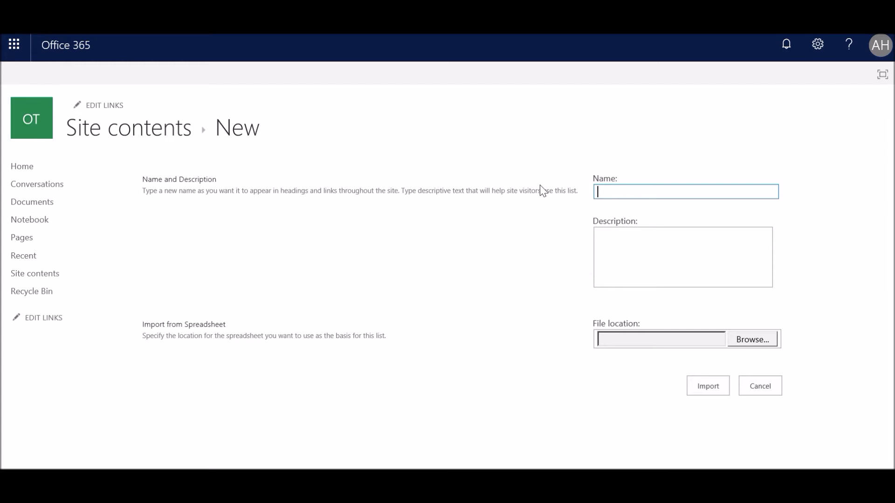
# Step: Name the new list 'Test Finance Data List'
pyautogui.write('Test Finance Data List')
# Step: Set the file location to the Financial Sample1 workbook
pyautogui.click(738, 343)
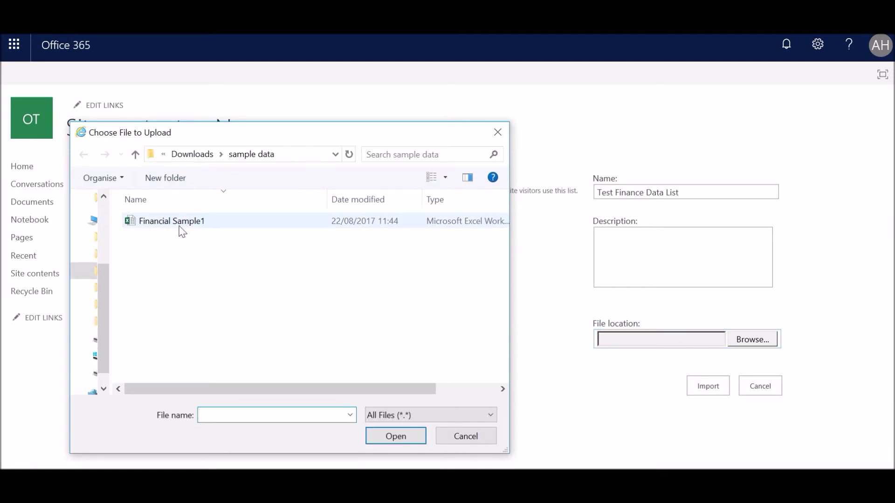
pyautogui.click(205, 221)
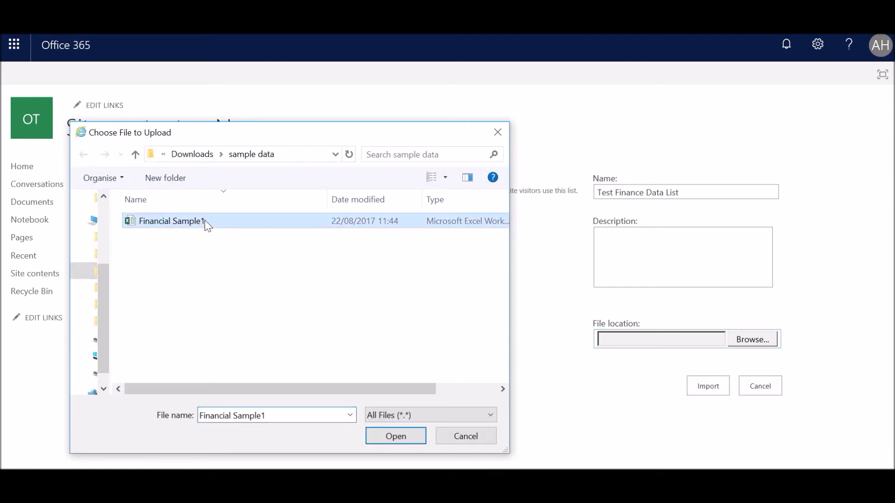
pyautogui.click(381, 437)
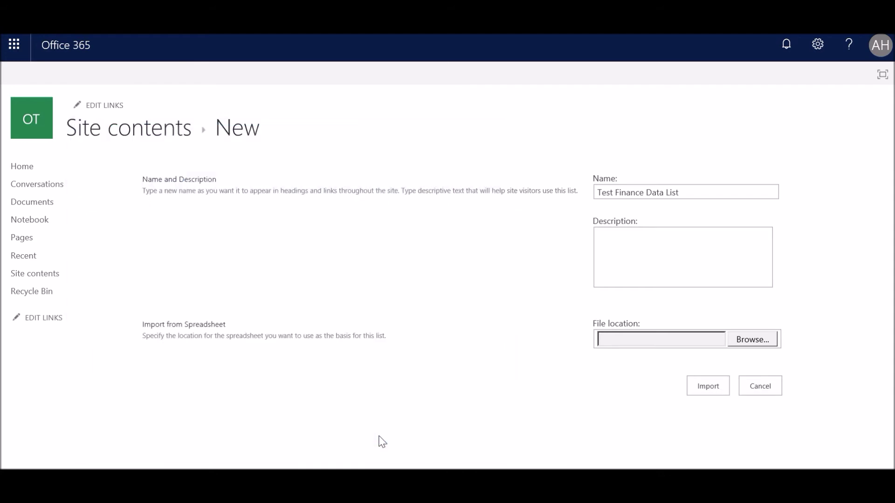
# Step: Import the Sheet1!financials range from the workbook into the new list
pyautogui.click(711, 393)
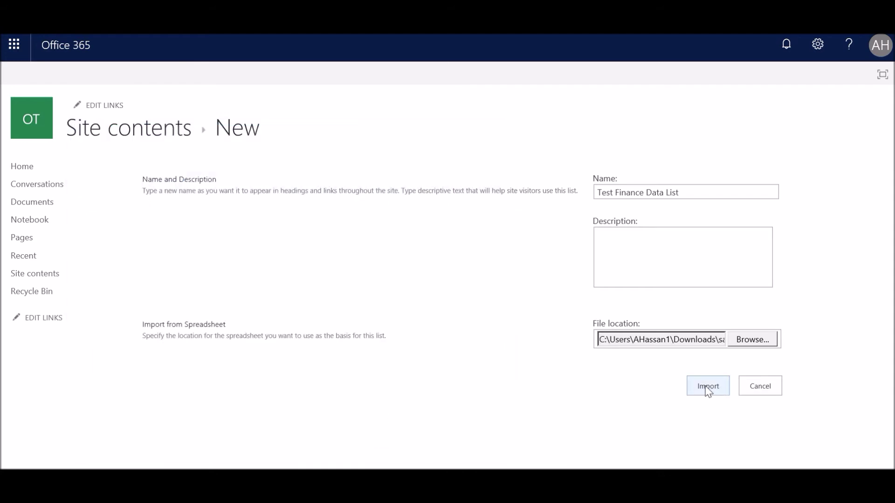
pyautogui.click(708, 389)
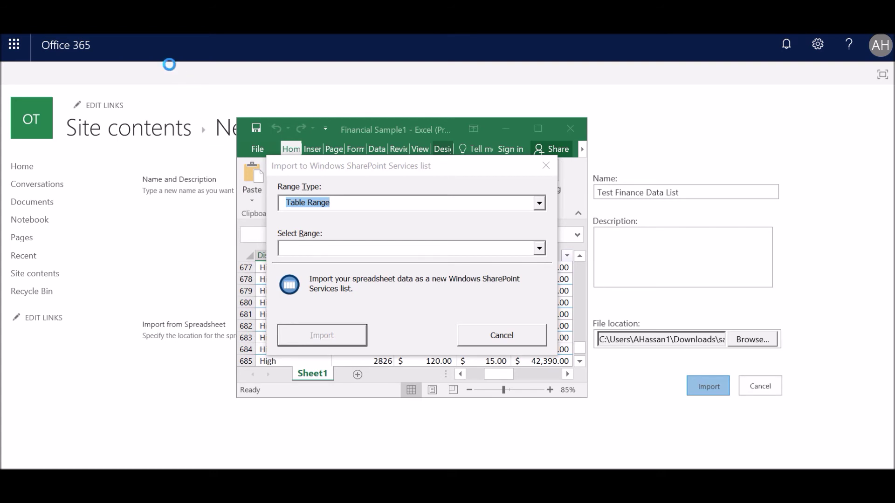
pyautogui.click(380, 240)
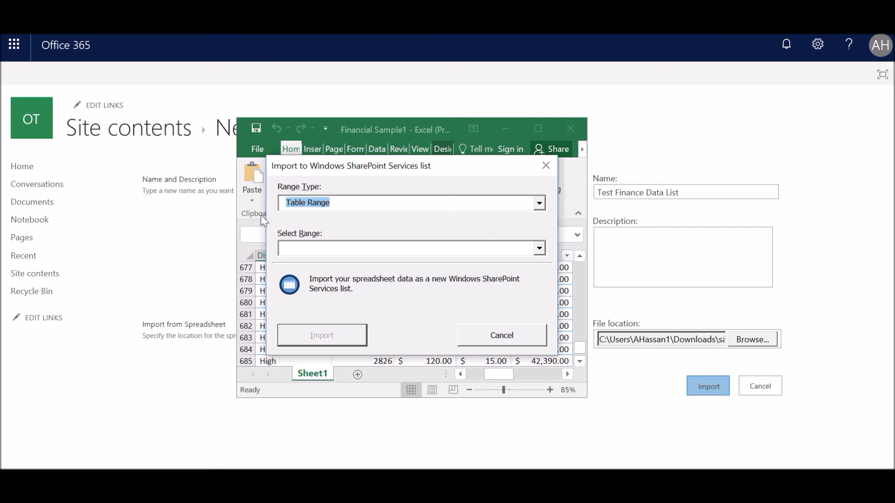
pyautogui.click(539, 249)
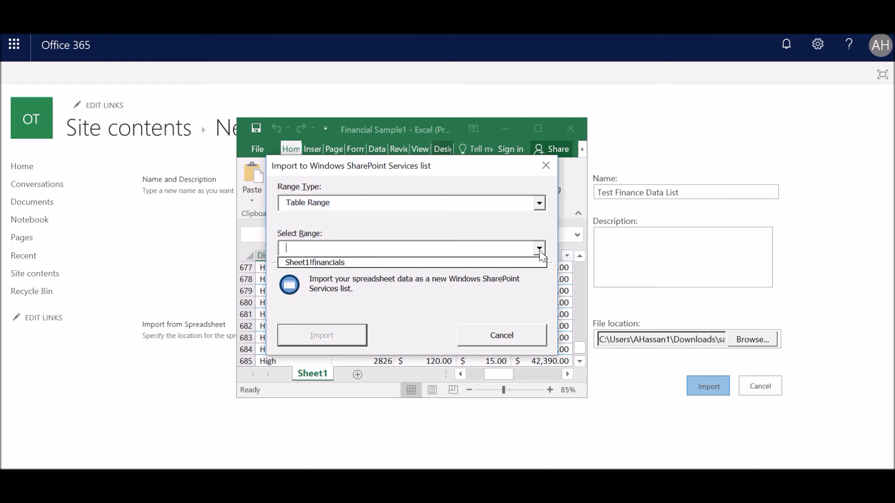
pyautogui.click(331, 262)
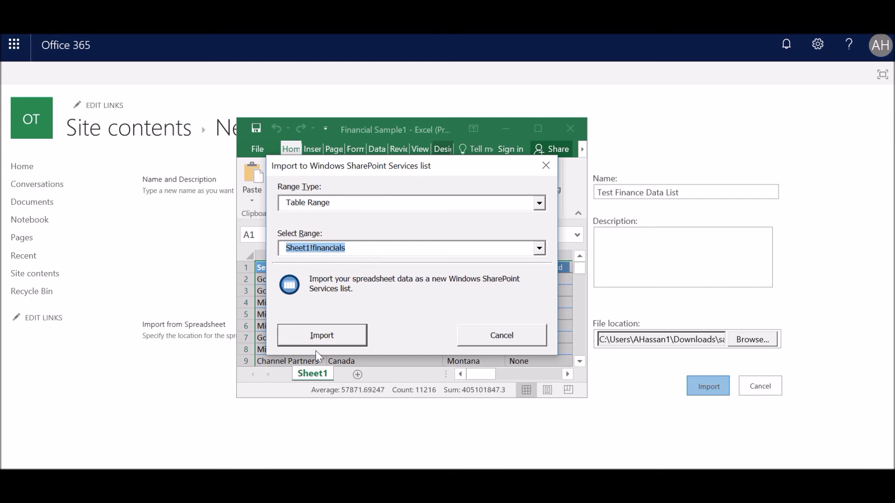
pyautogui.click(334, 338)
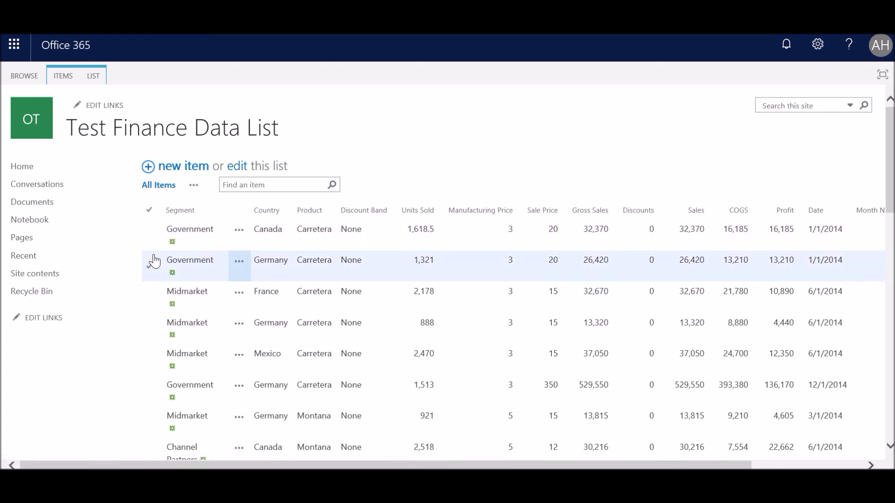
# Step: Open the first imported item (Government, Canada, Carretera) to view its details
pyautogui.click(193, 230)
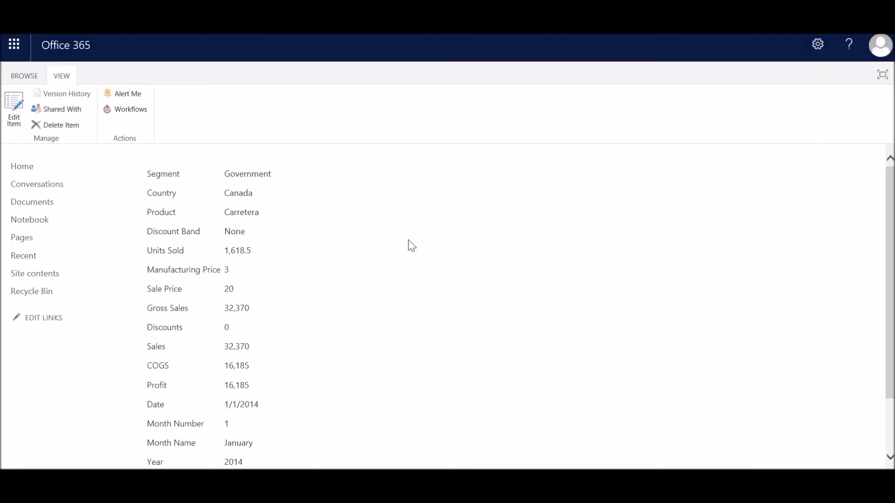
# Step: Scroll through the first item's fields down to Month Name January and Year 2014
pyautogui.scroll(-3, 302, 248)
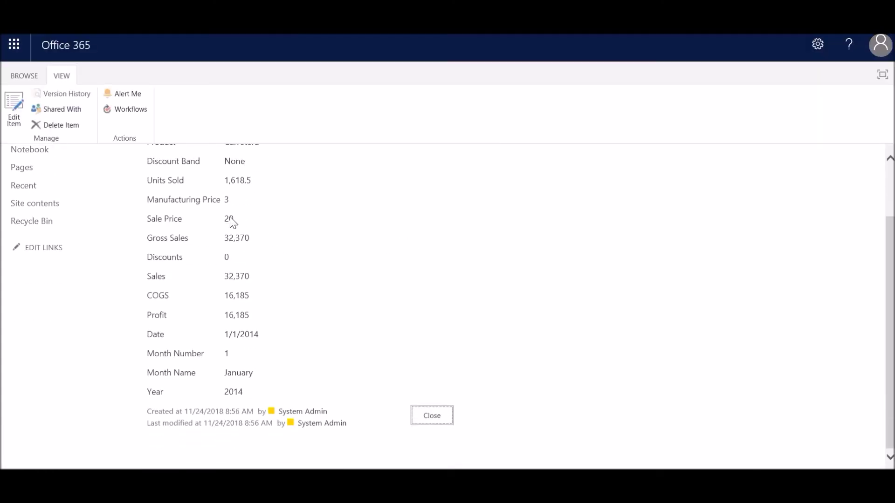
pyautogui.scroll(3, 315, 259)
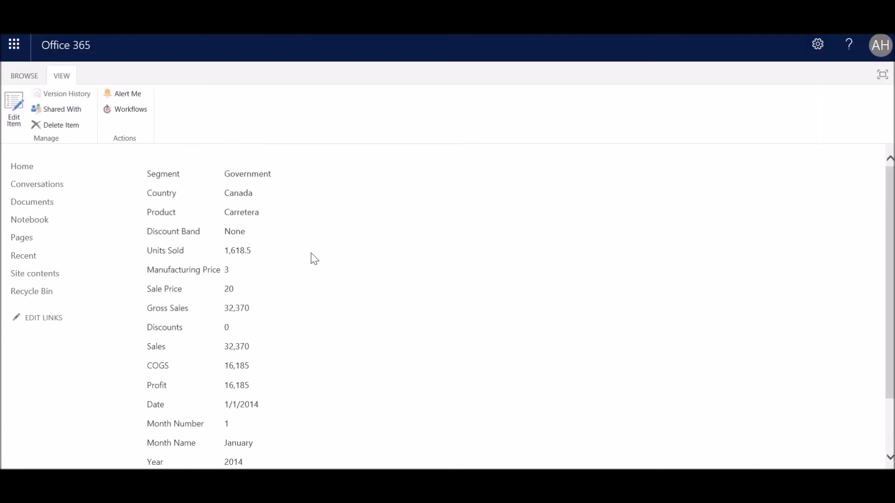
pyautogui.scroll(-3, 315, 259)
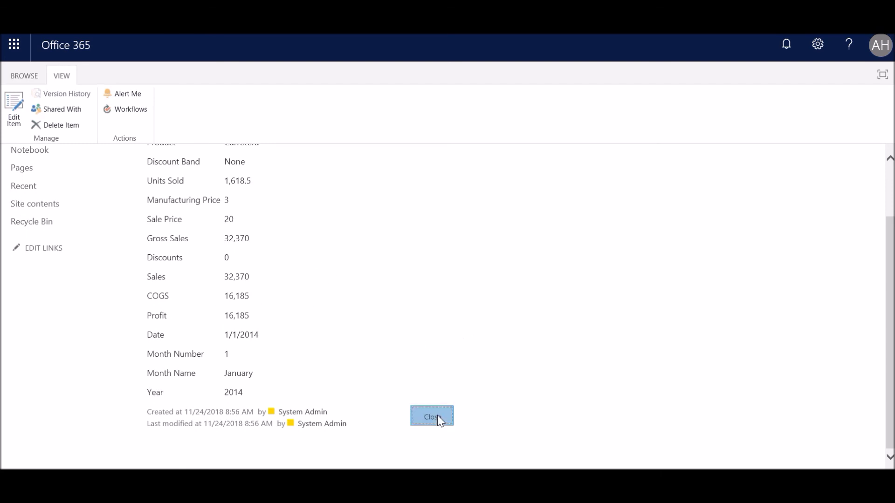